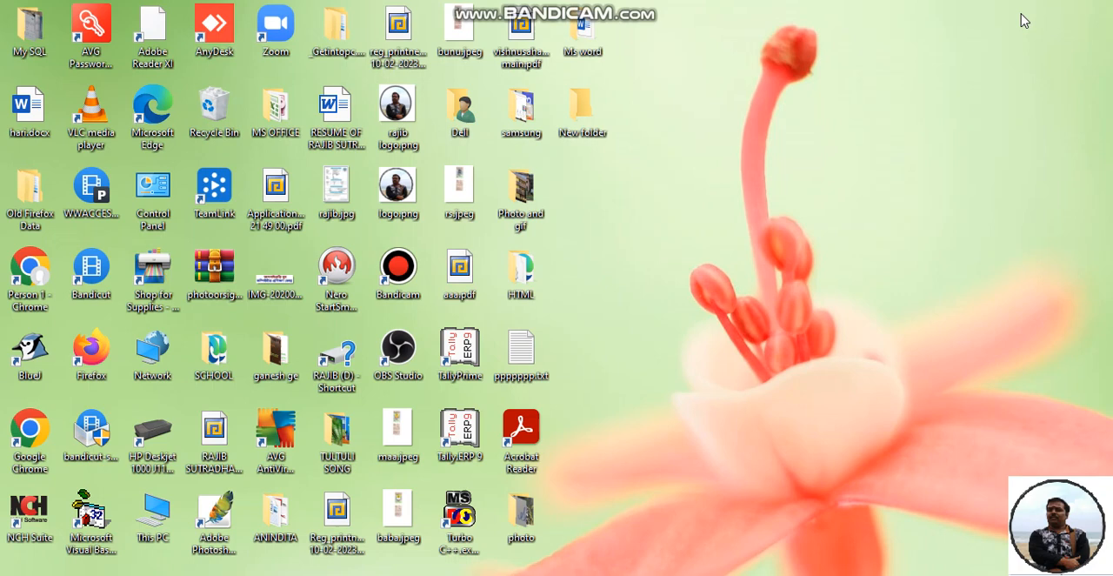
Launch Word with the WINWORD run command, create a blank document and dismiss the licence notice
key("super+r")
type("W")
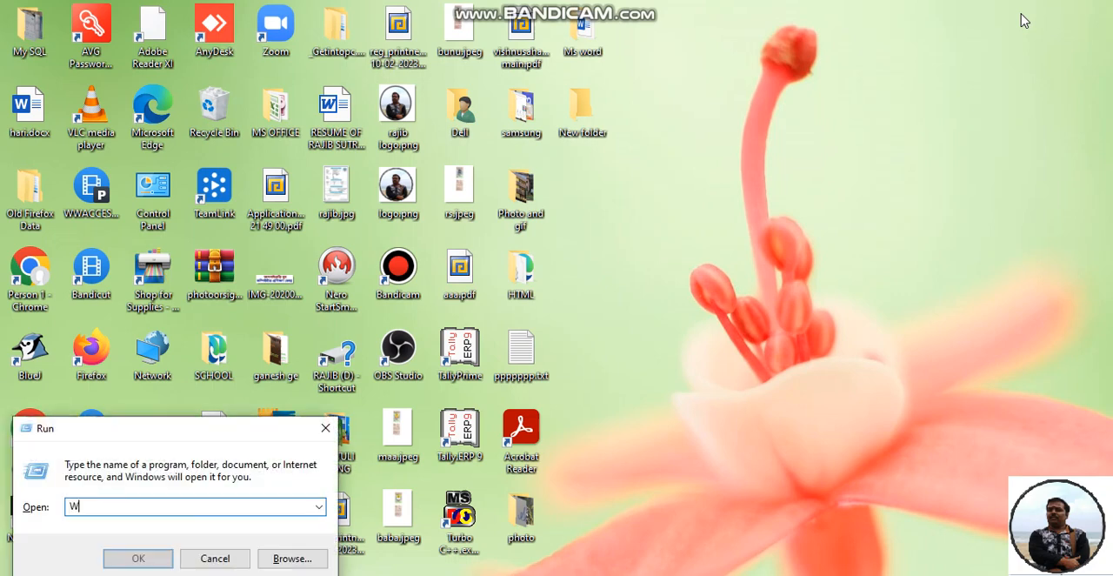
type("INWORD")
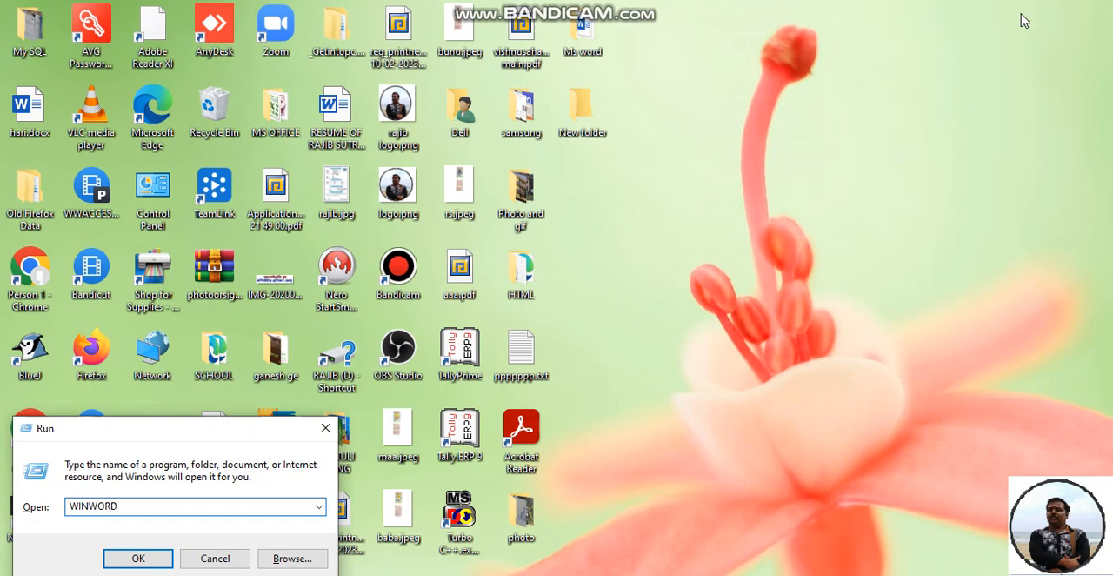
key("Return")
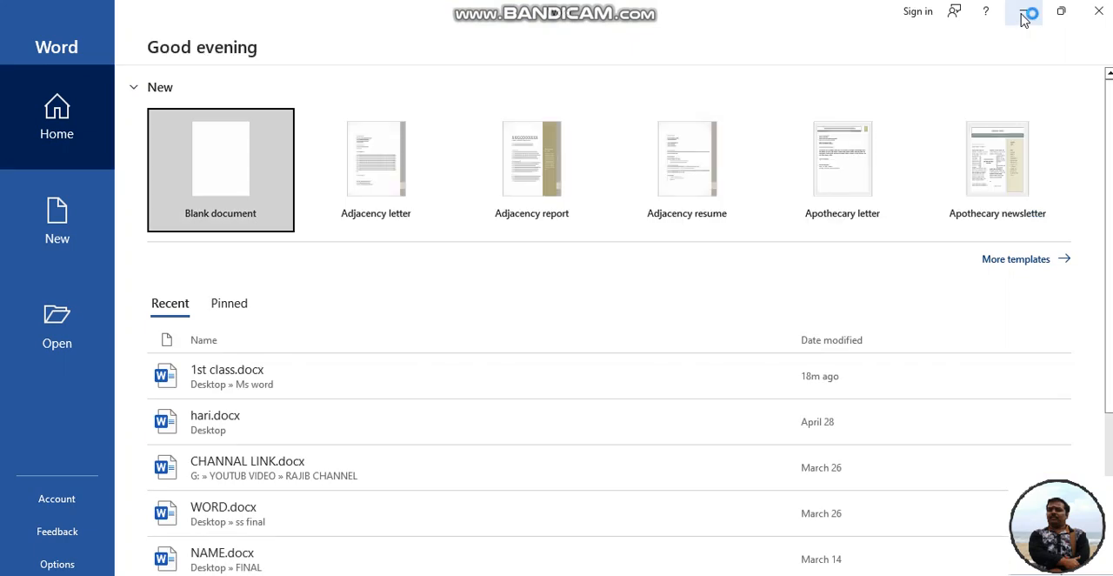
left_click(220, 174)
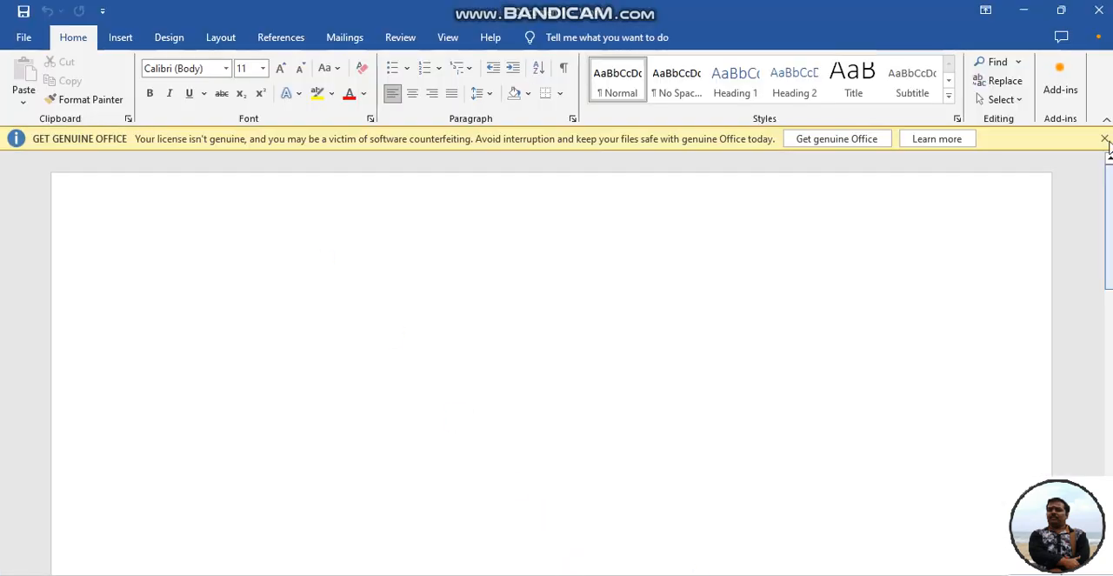
left_click(1104, 139)
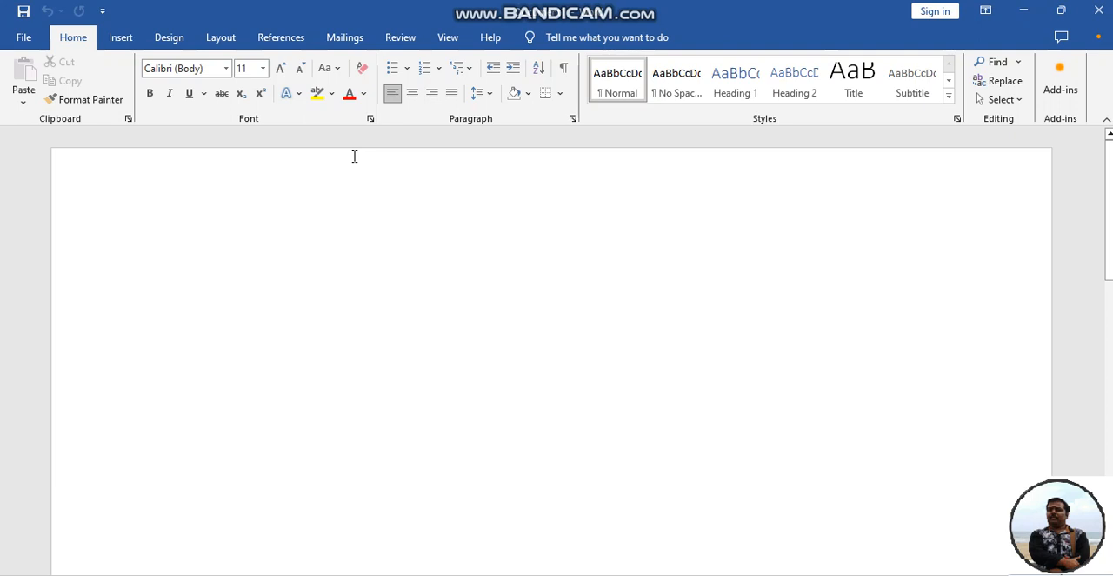
Generate sample paragraphs in the blank document with the =RAND() formula
type("=")
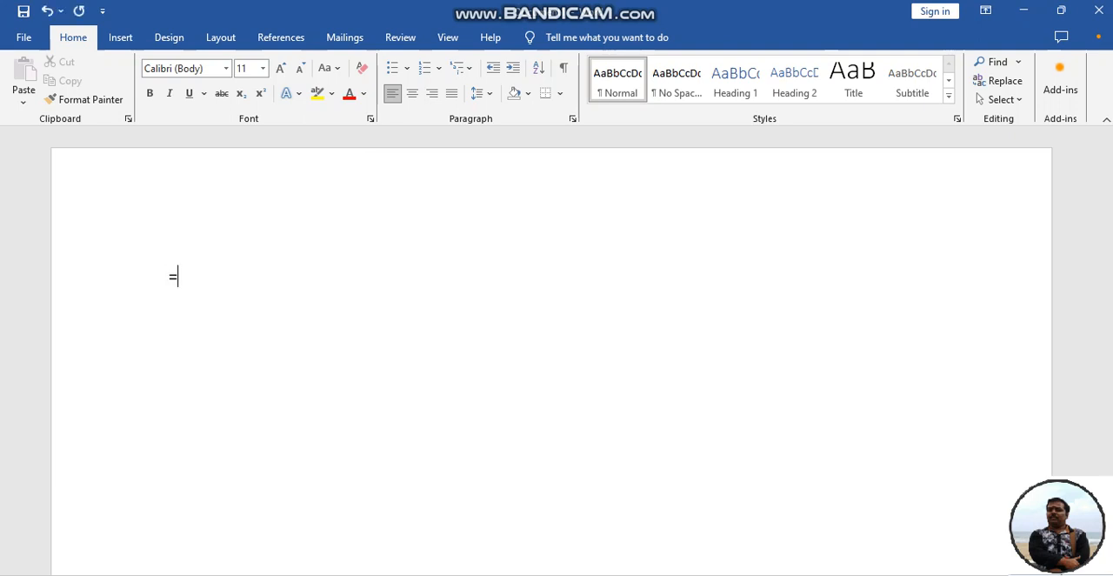
type("RAND()")
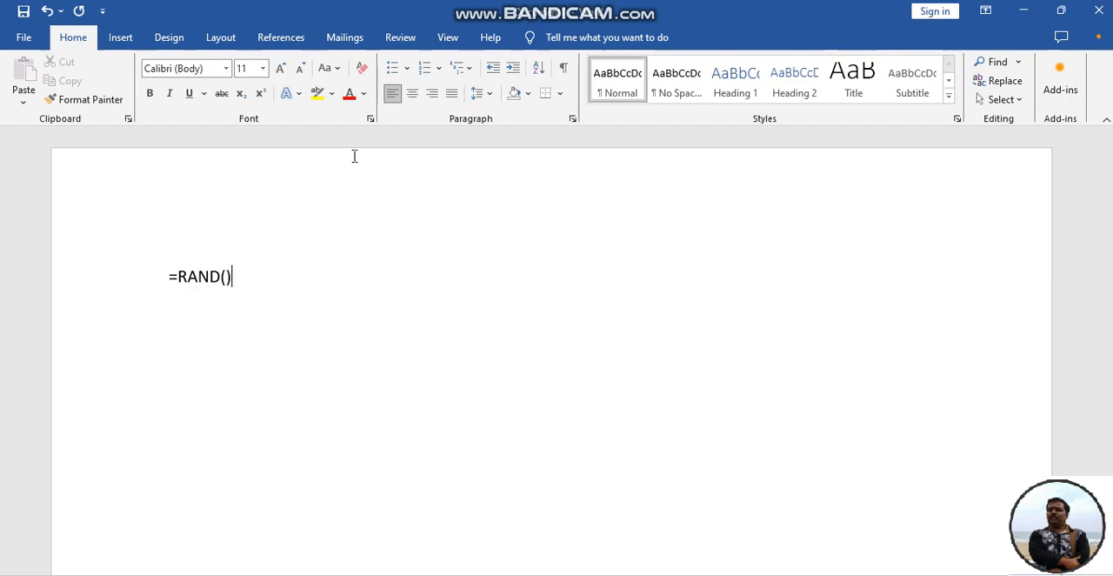
key("Return")
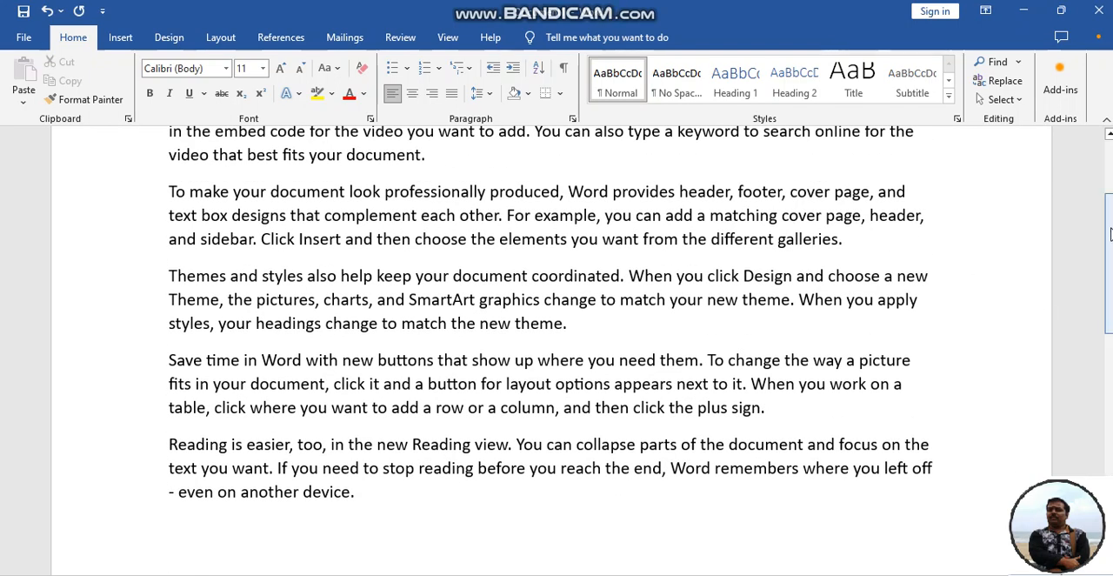
left_click(1108, 172)
left_click(1108, 172)
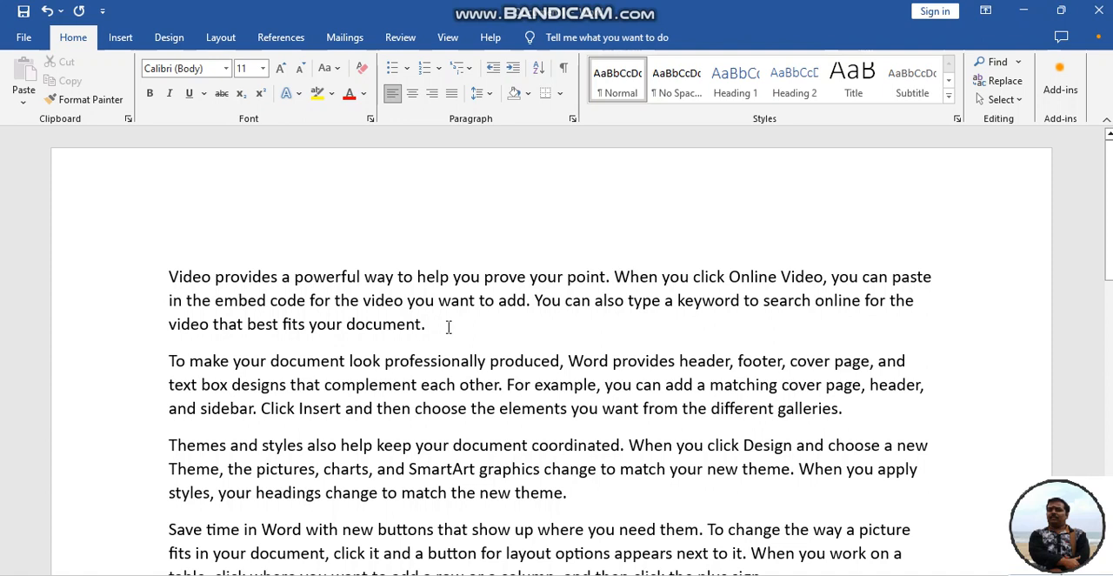
Select the whole first paragraph and set its font to Algerian
left_click_drag(444, 322, 169, 277)
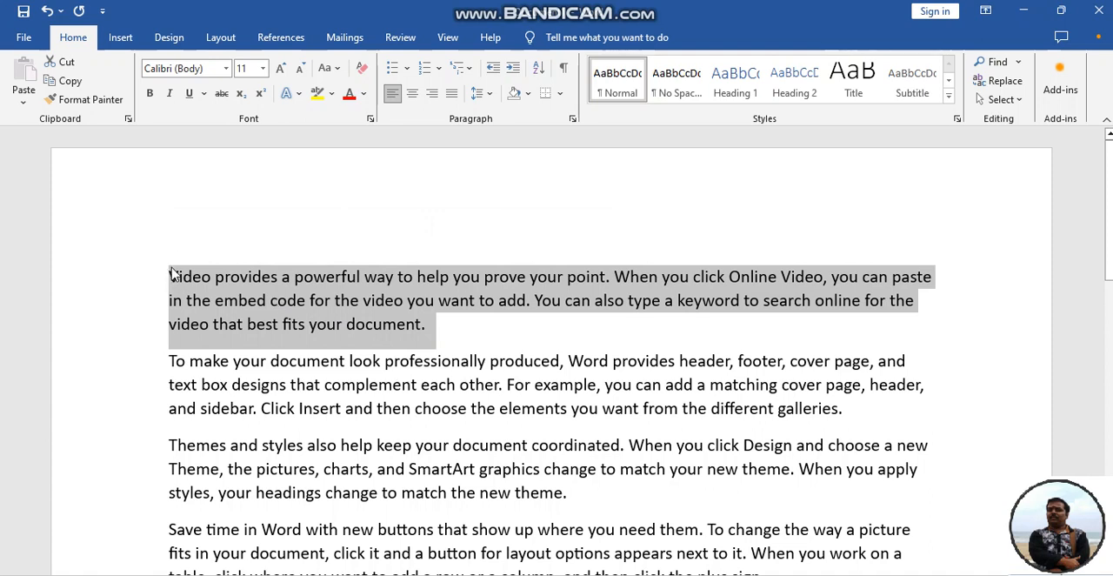
left_click(465, 337)
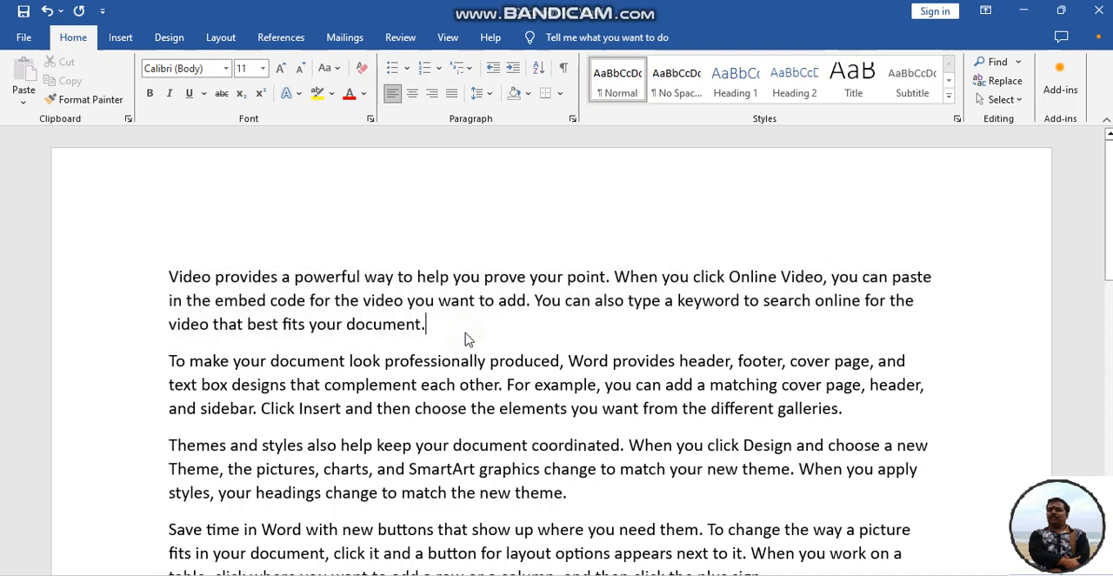
left_click(171, 277)
key("shift+Right")
key("shift+Right")
key("shift+Right")
key("shift+Right")
key("shift+Right")
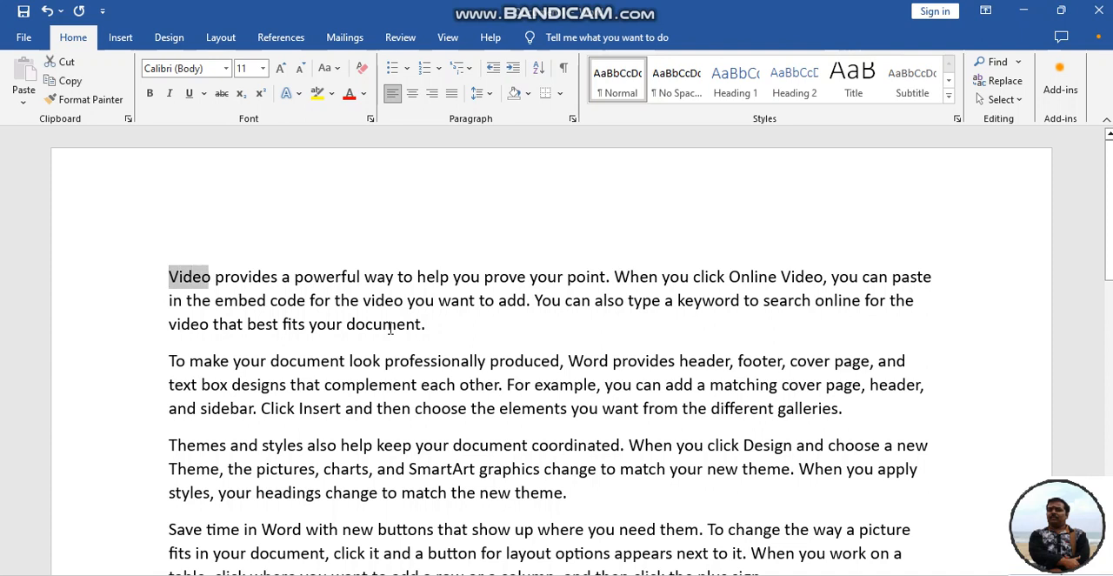
key("shift+Right")
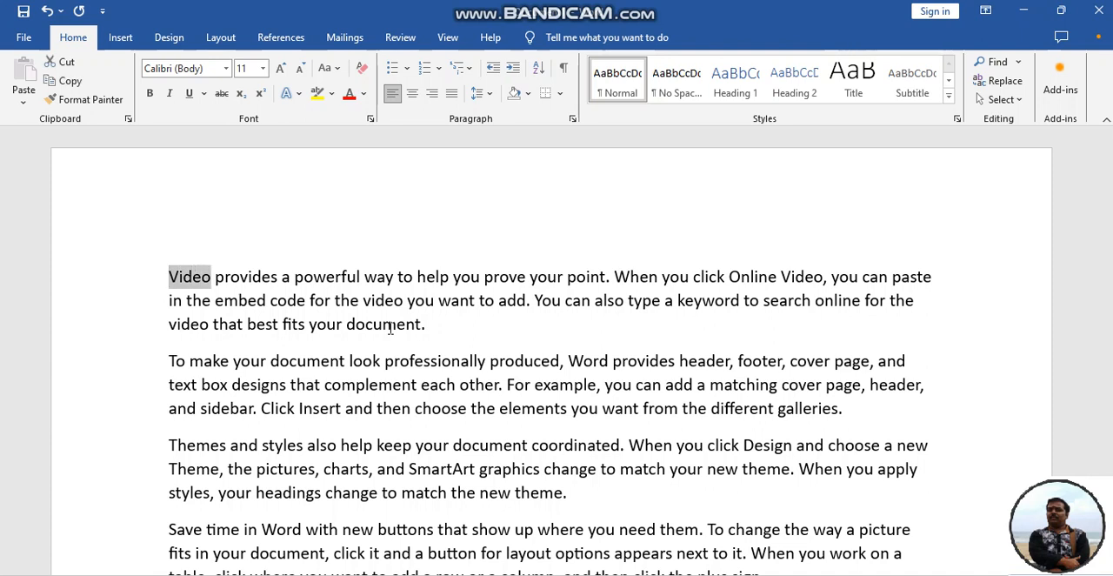
key("shift+Down")
key("shift+Down")
key("shift+Right")
key("shift+Right")
key("shift+Right")
key("shift+Right")
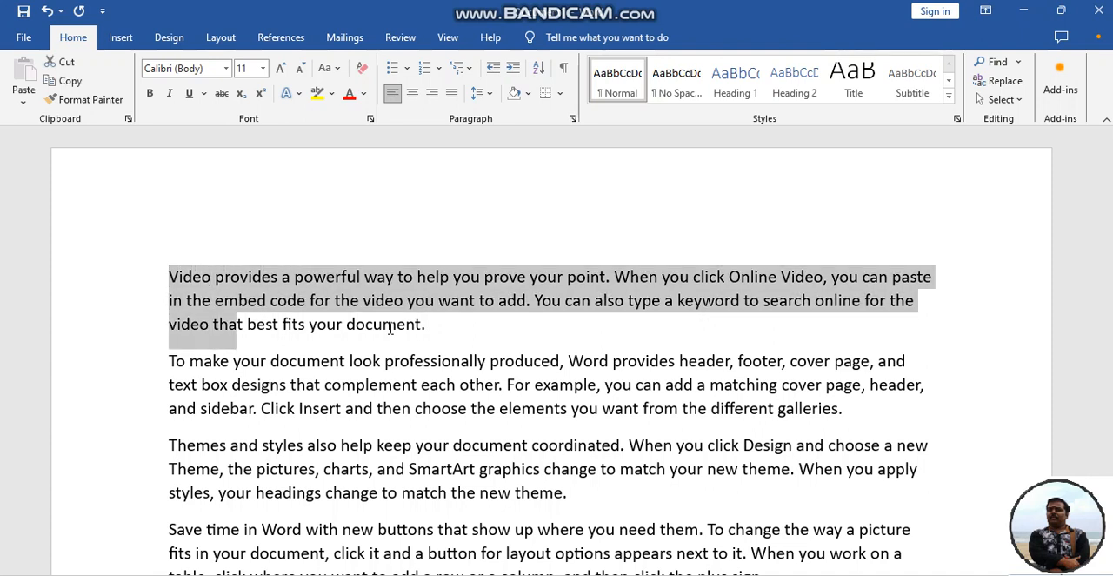
key("shift+Right")
key("shift+Right")
key("shift+Right")
key("shift+Right")
key("shift+Right")
key("shift+Right")
key("shift+Right")
key("shift+Right")
key("shift+Right")
key("shift+Right")
key("shift+Right")
key("shift+Right")
key("shift+Right")
key("shift+Right")
key("shift+Right")
key("shift+Right")
key("shift+Right")
key("shift+Right")
key("shift+Right")
key("shift+Right")
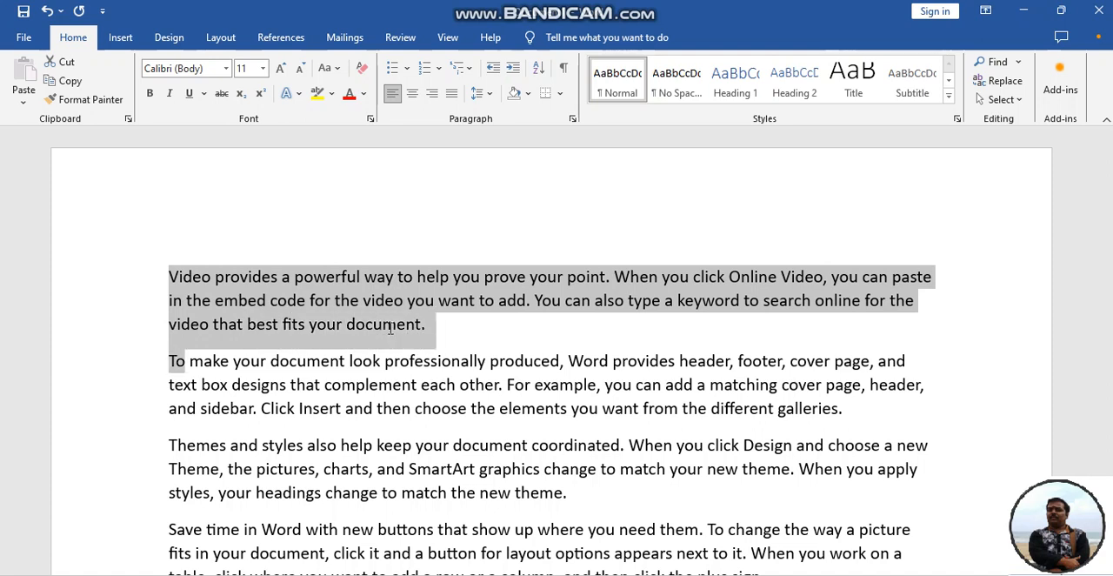
key("shift+Left")
key("shift+Left")
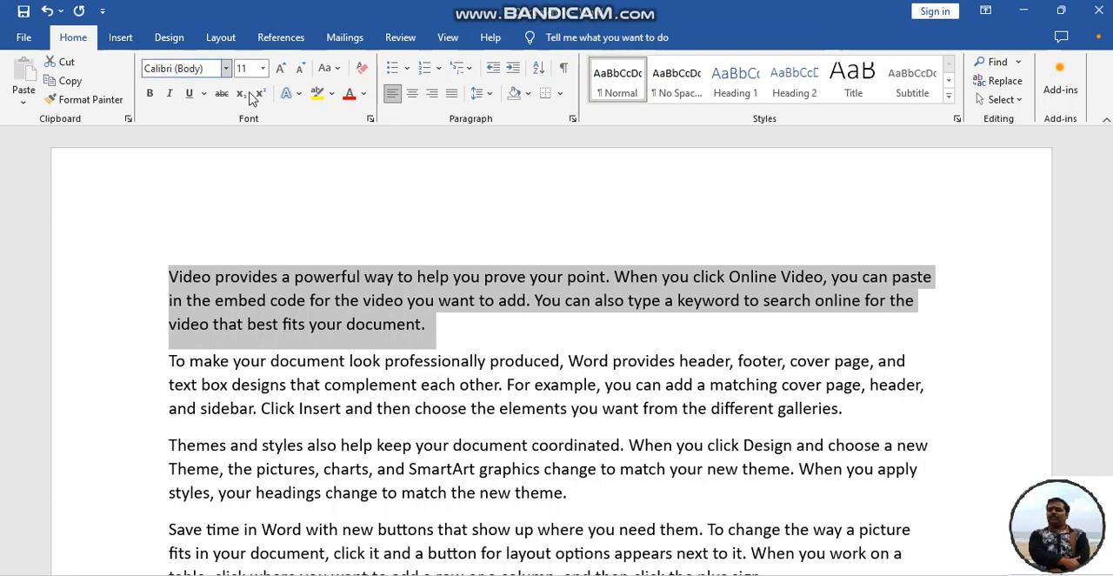
left_click(226, 69)
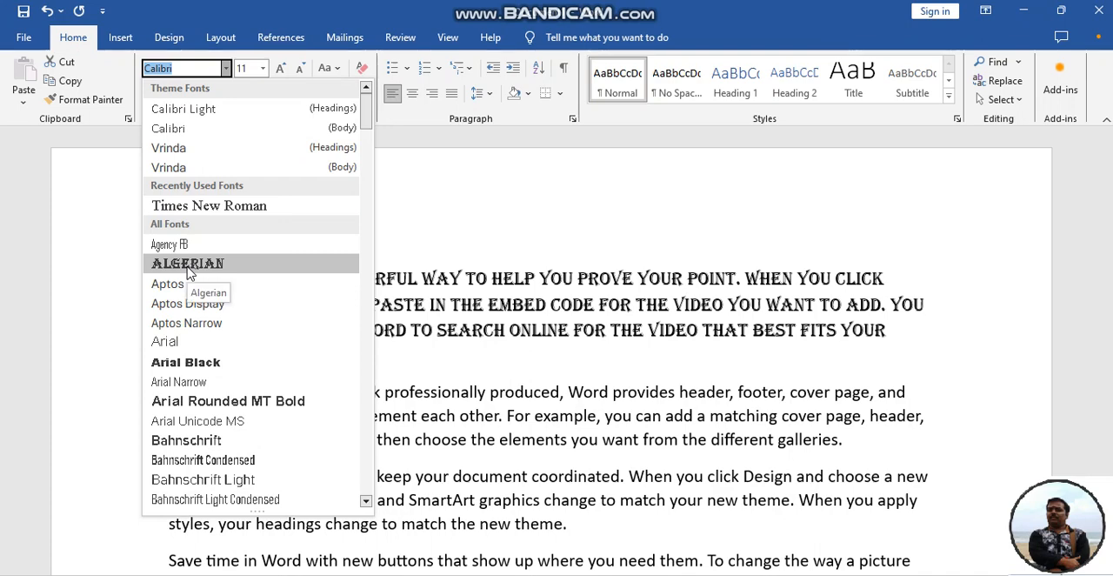
left_click(187, 266)
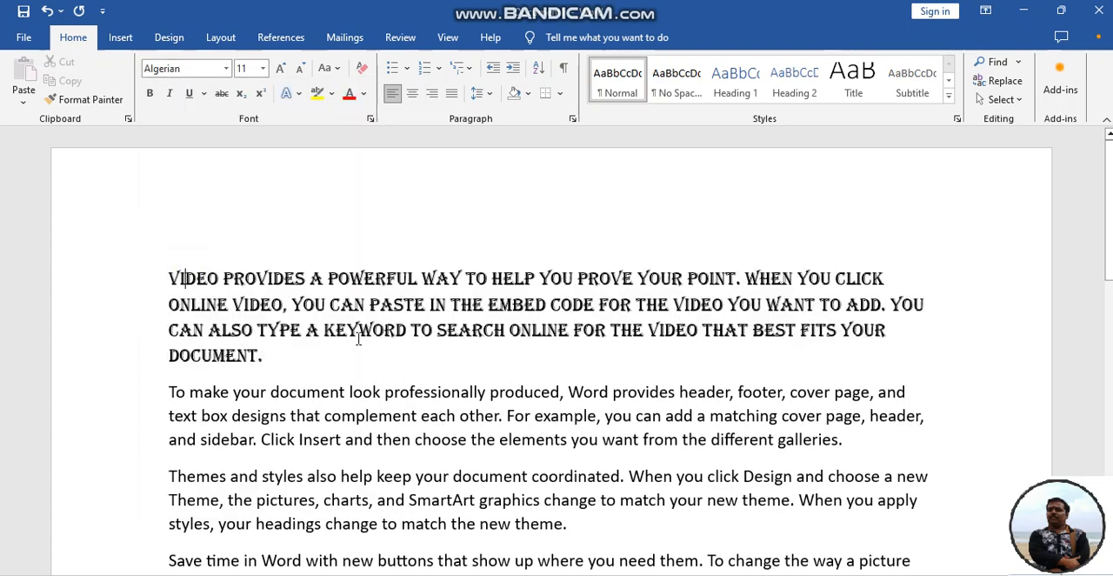
Set the font size of the first paragraph's opening word, Video, to 20
left_click(264, 75)
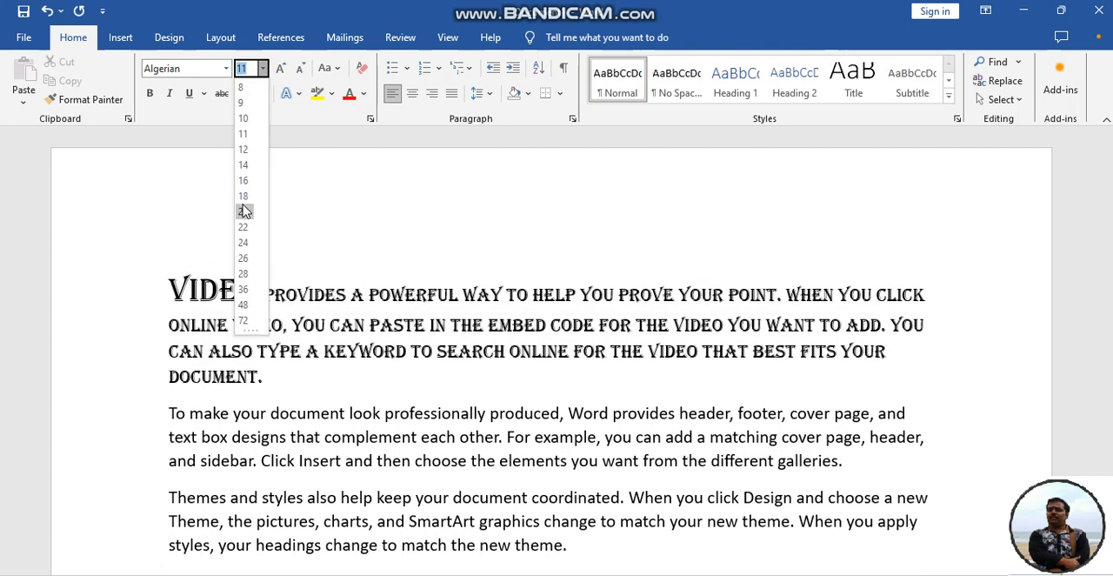
left_click(243, 212)
Select the entire first paragraph and set its font size to 18
left_click_drag(274, 381, 141, 295)
left_click(137, 302)
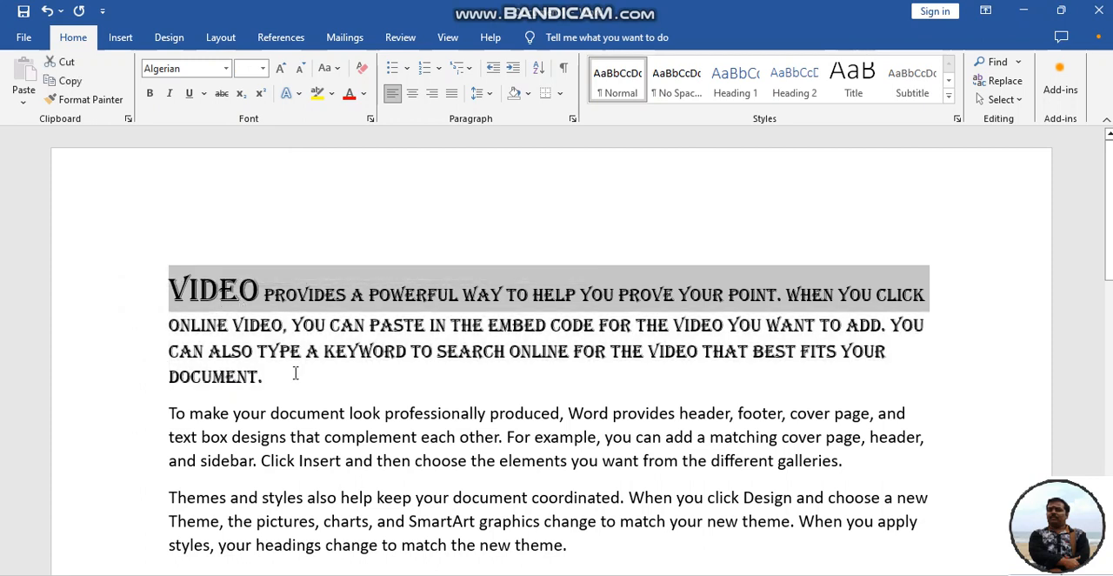
left_click_drag(276, 380, 114, 298)
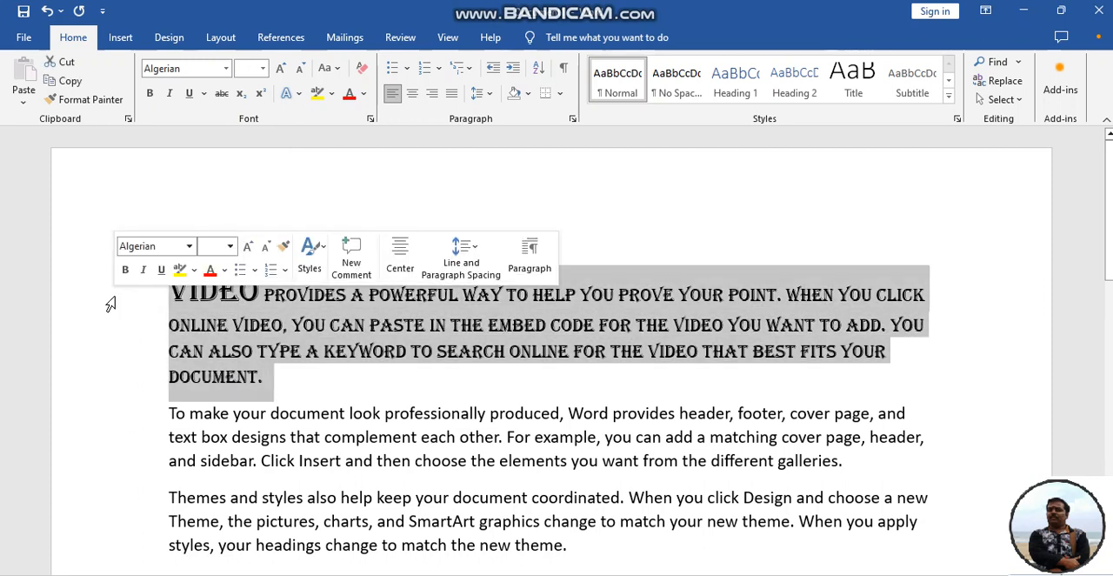
left_click(263, 69)
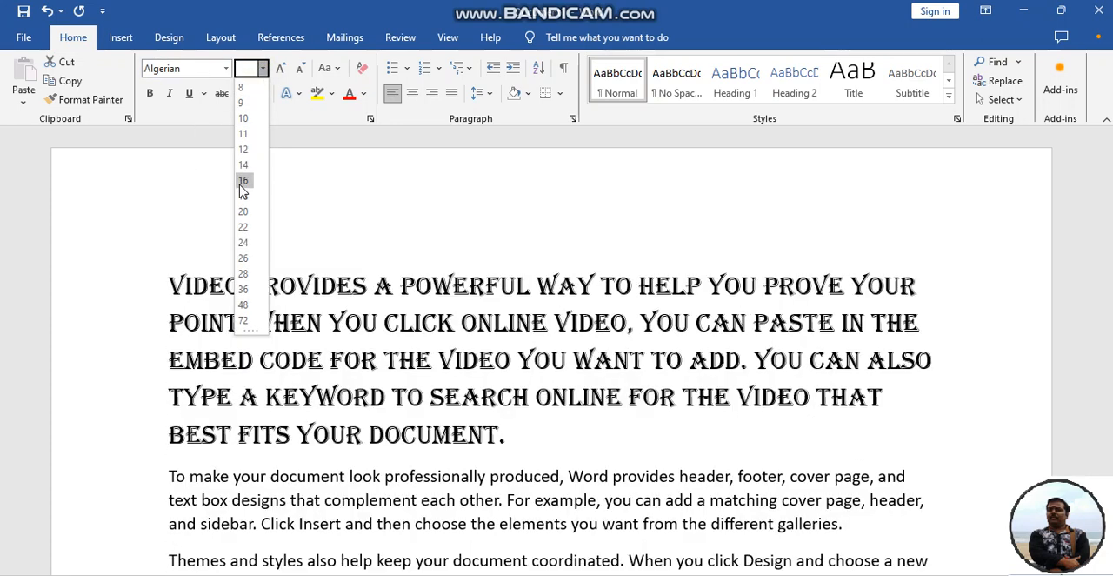
left_click(244, 196)
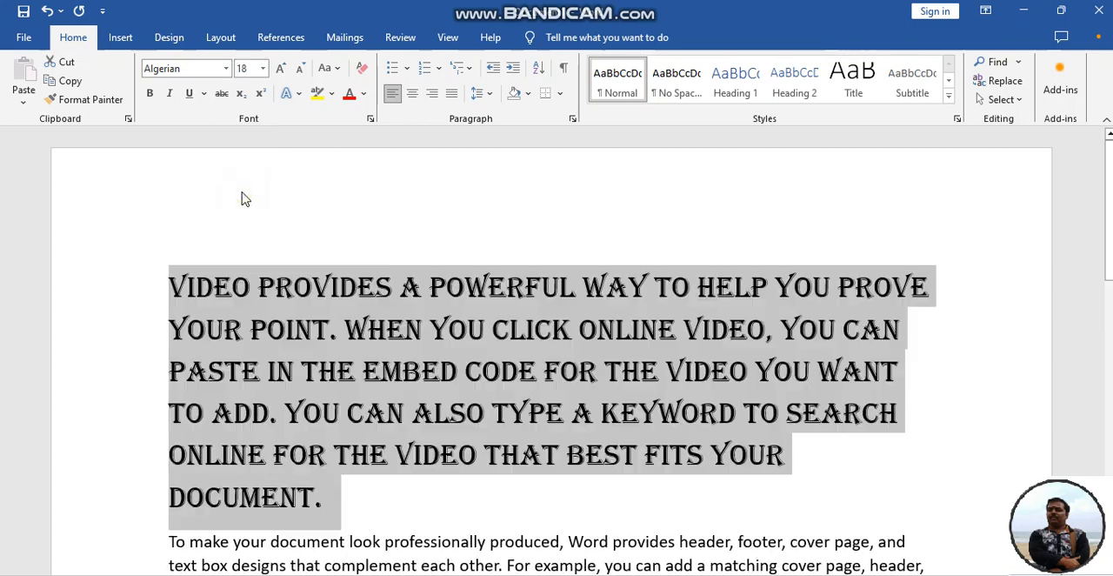
Enlarge the first paragraph two steps to size 22 and shrink it back to 18, and switch bold on and off
left_click(280, 68)
left_click(280, 69)
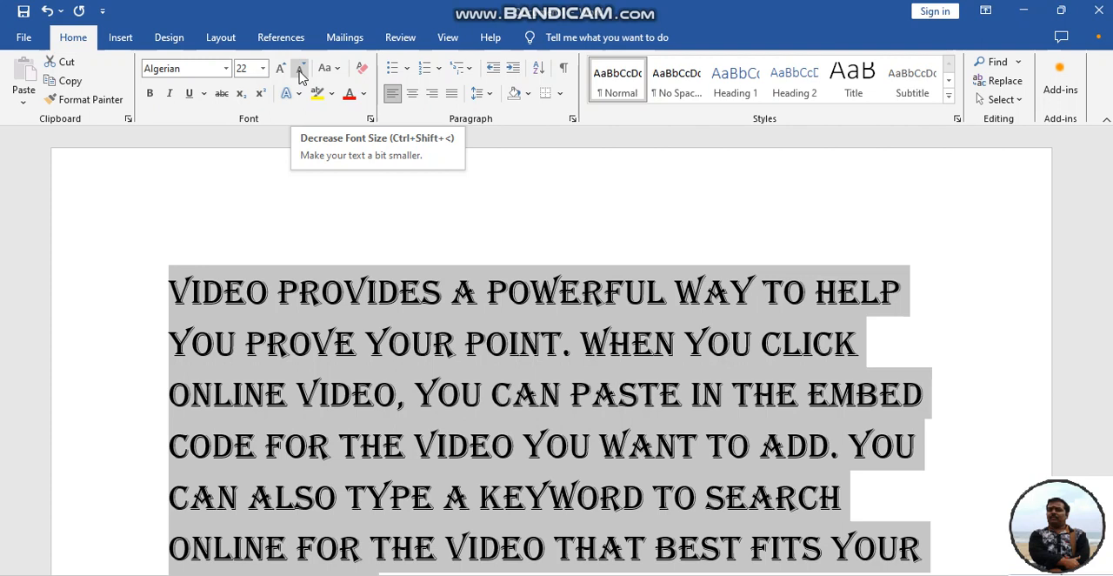
left_click(300, 71)
left_click(302, 71)
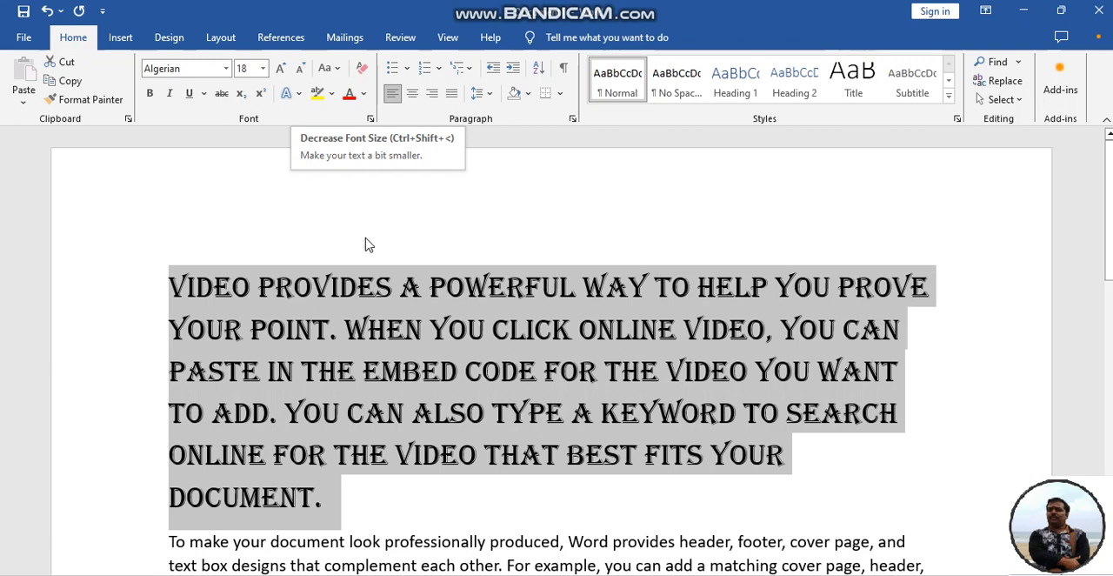
left_click(152, 101)
left_click(152, 101)
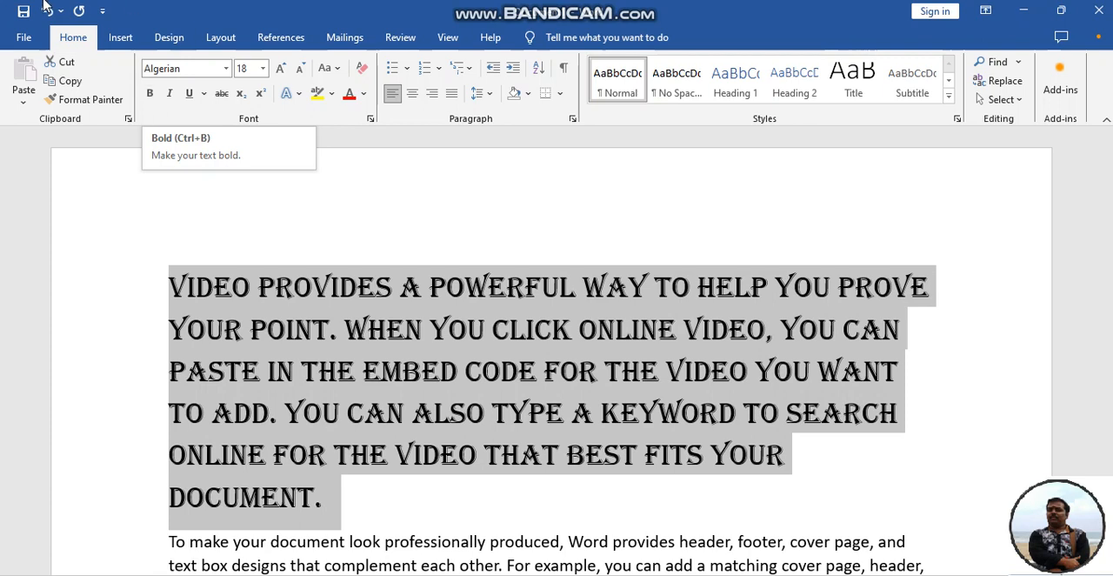
Italicize the first paragraph and give it a double underline
left_click(172, 96)
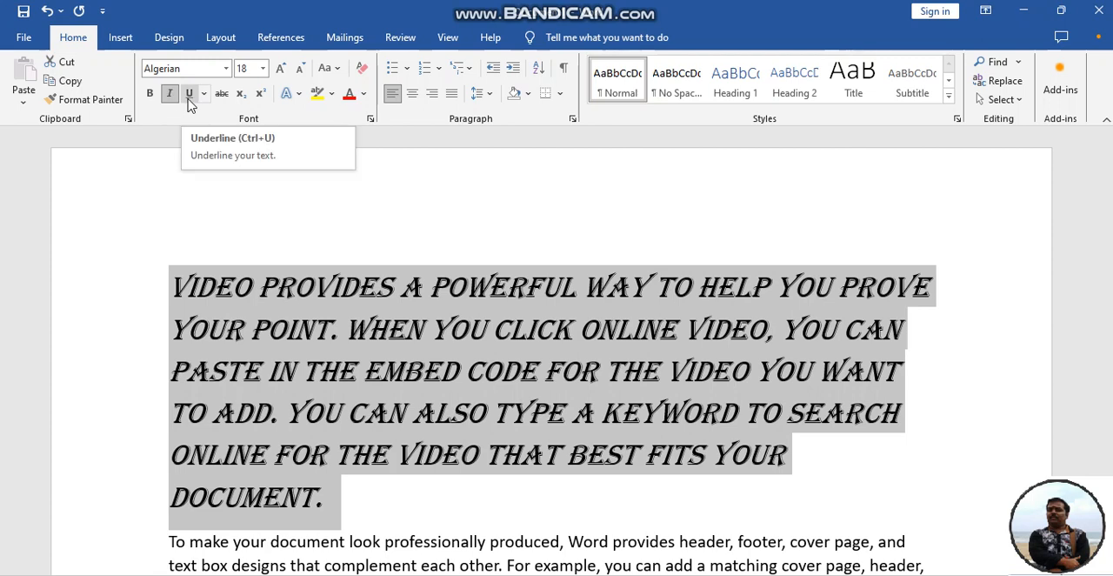
left_click(189, 94)
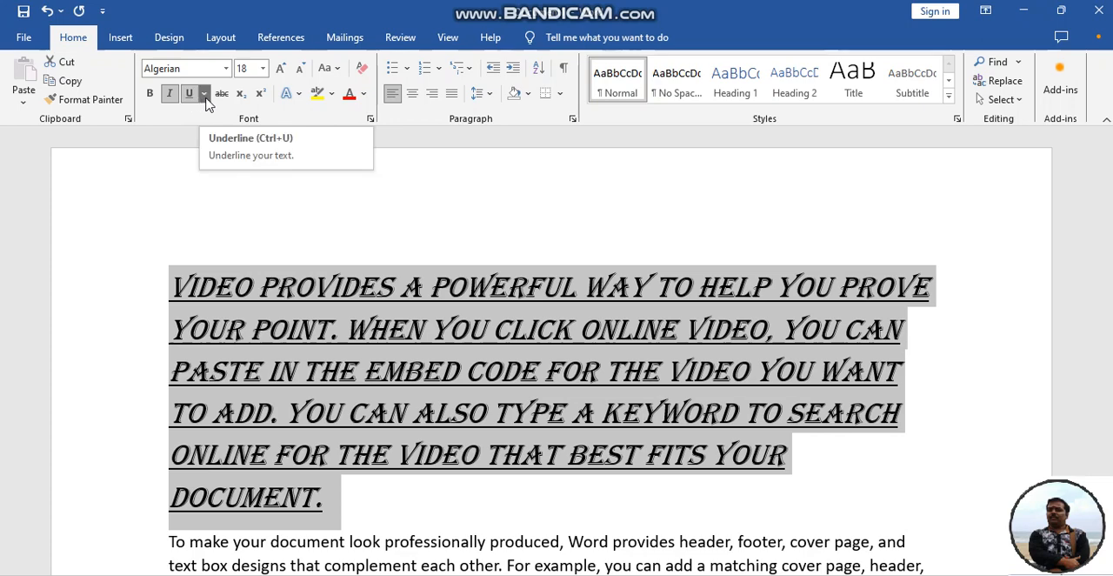
left_click(205, 96)
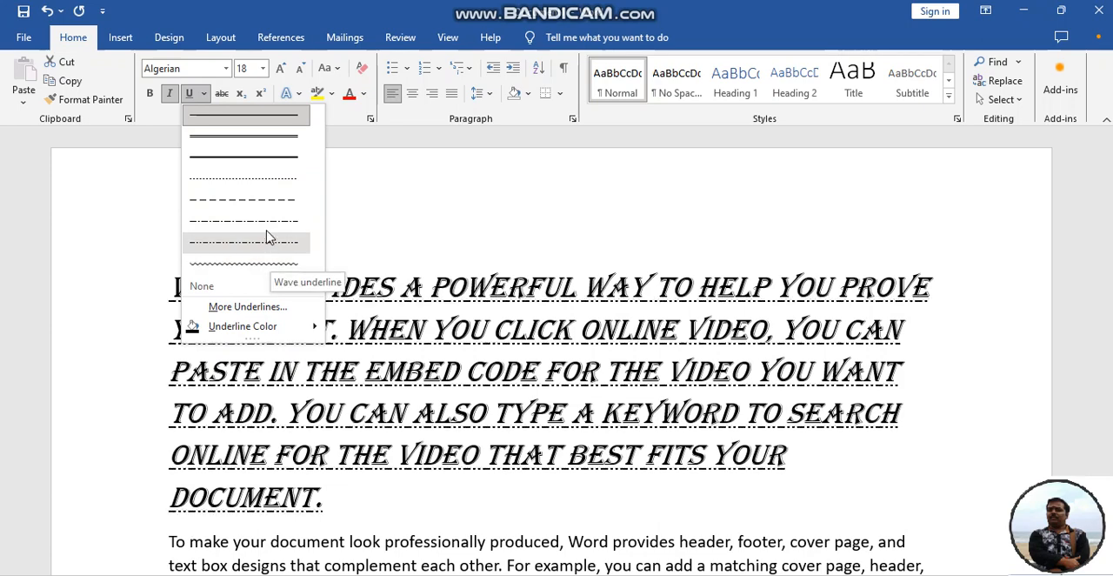
left_click(257, 143)
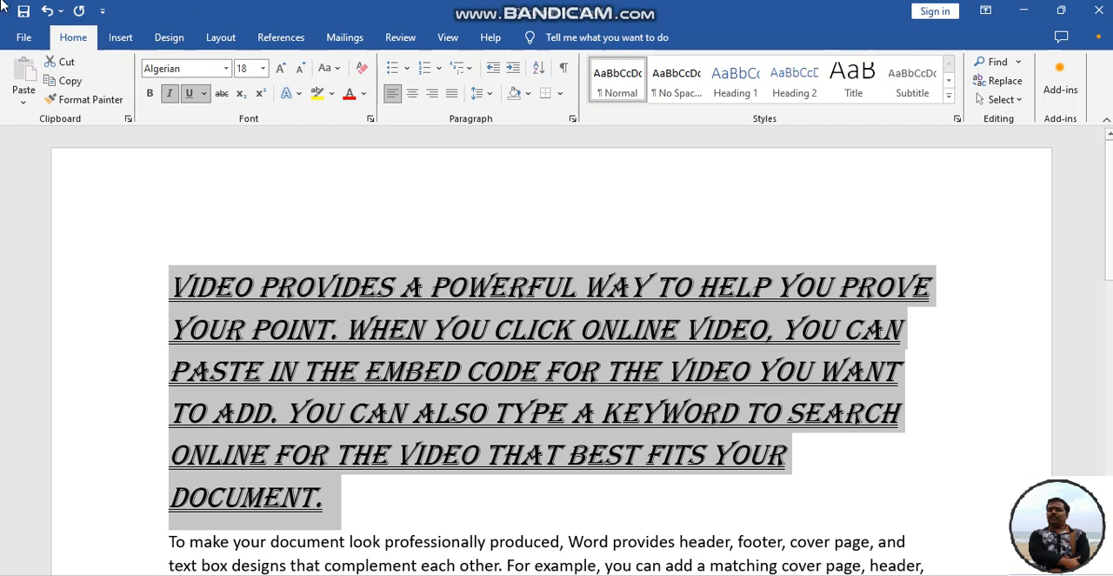
Set the first paragraph's underline color to standard red and its font color to a dark blue theme shade
left_click(204, 95)
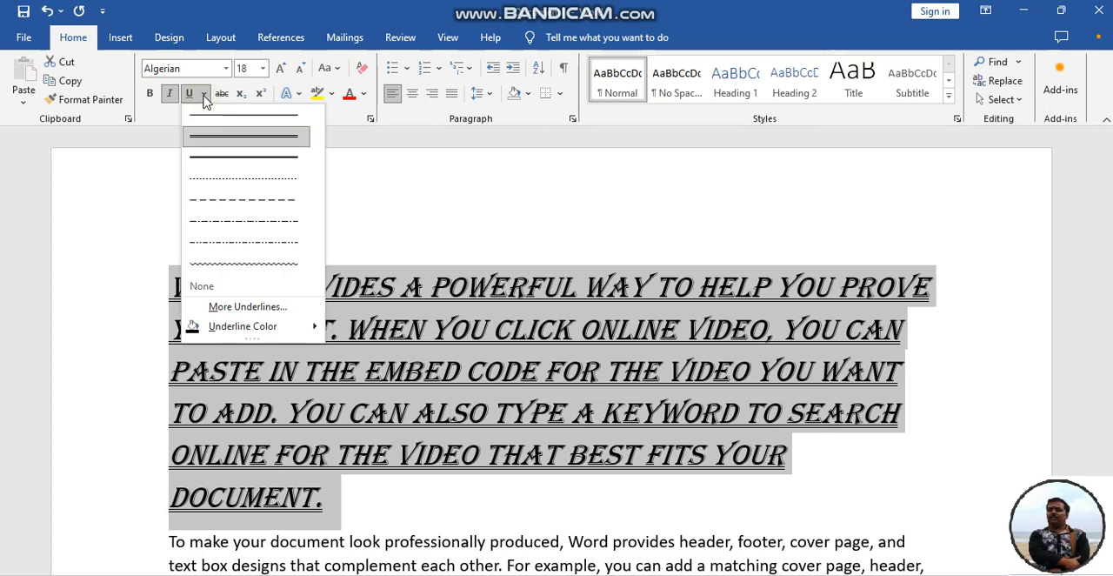
left_click(246, 331)
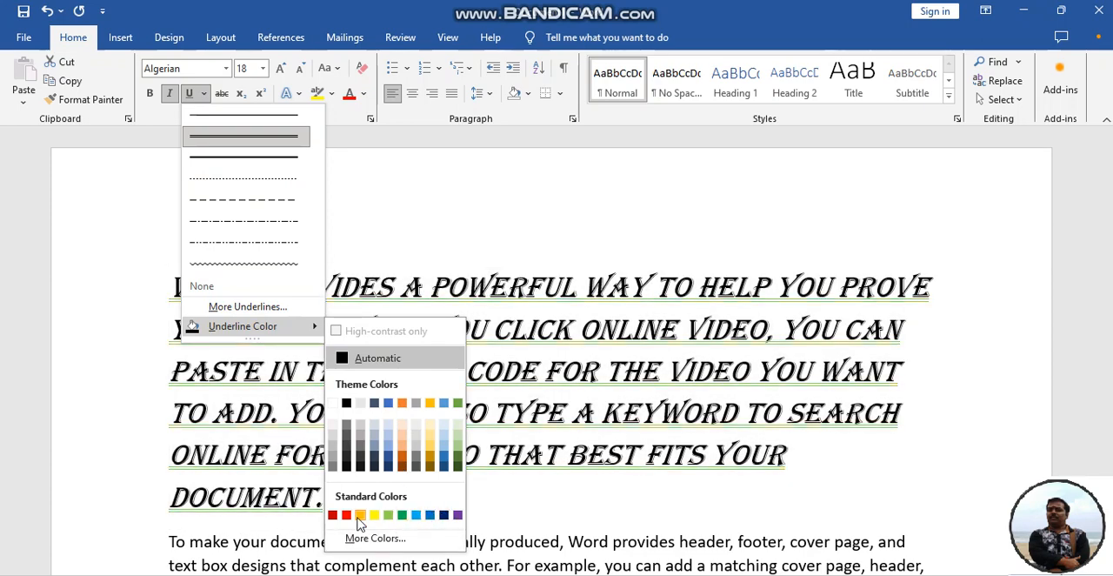
left_click(346, 516)
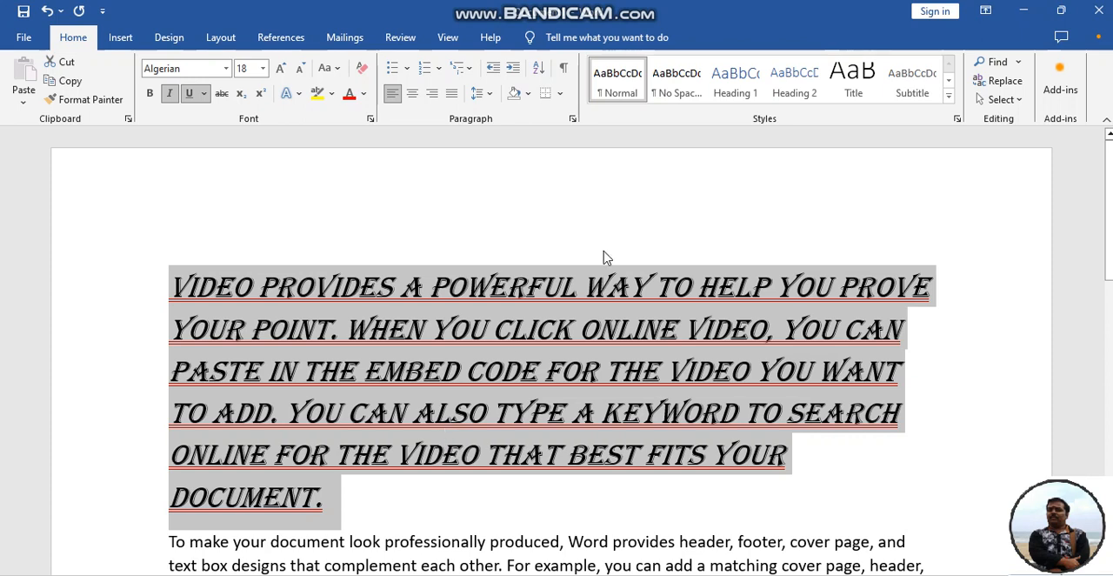
left_click(366, 95)
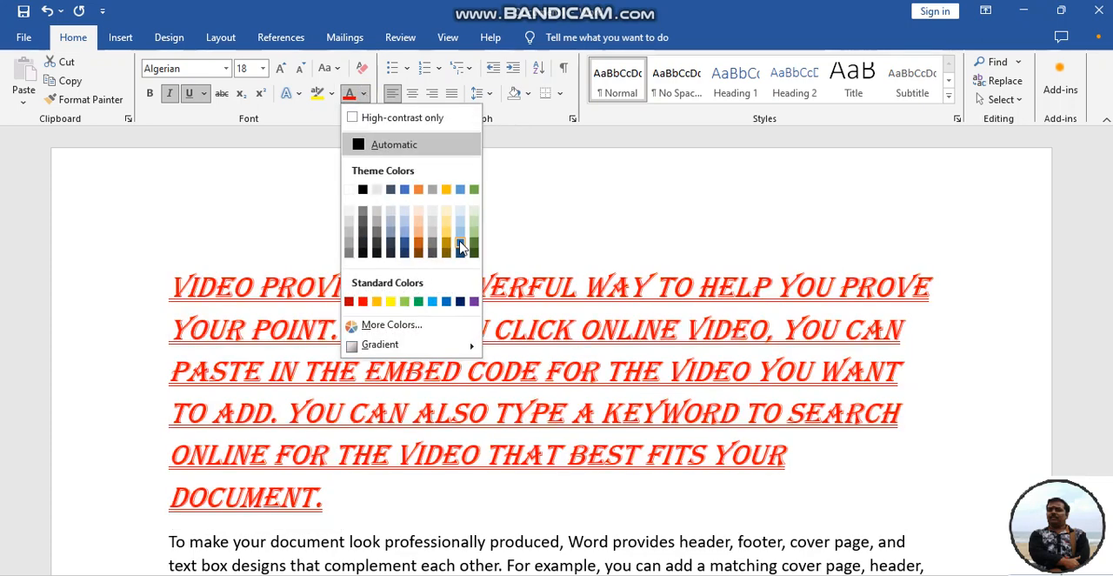
left_click(461, 242)
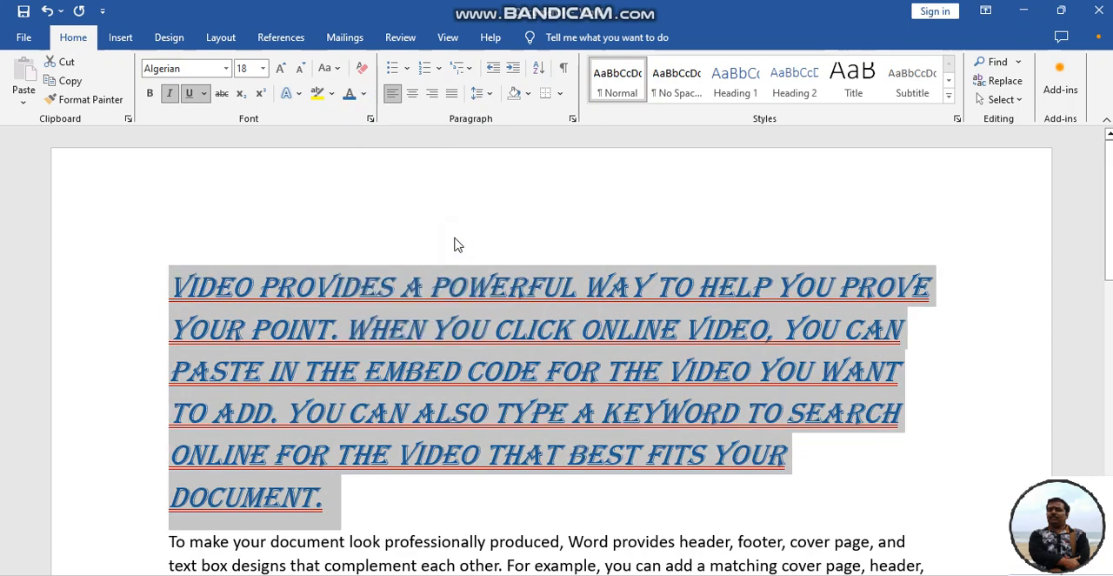
Highlight the words "a powerful" in the first paragraph's opening line with Bright Green
left_click(394, 506)
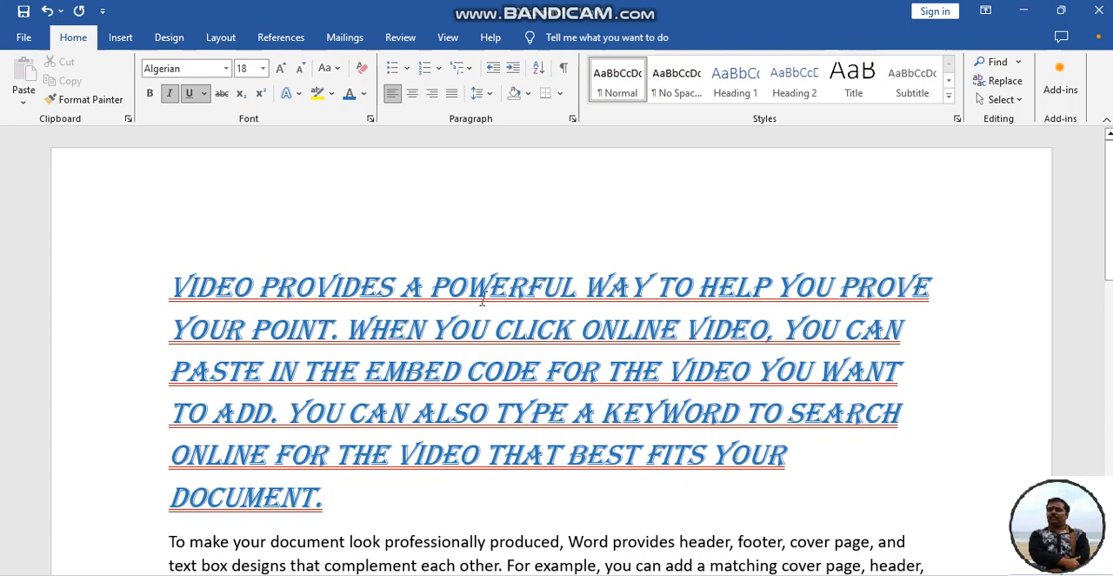
left_click_drag(400, 288, 482, 291)
left_click(510, 290)
key("shift+Left")
key("shift+Left")
key("shift+Left")
key("shift+Left")
key("shift+Left")
key("shift+Left")
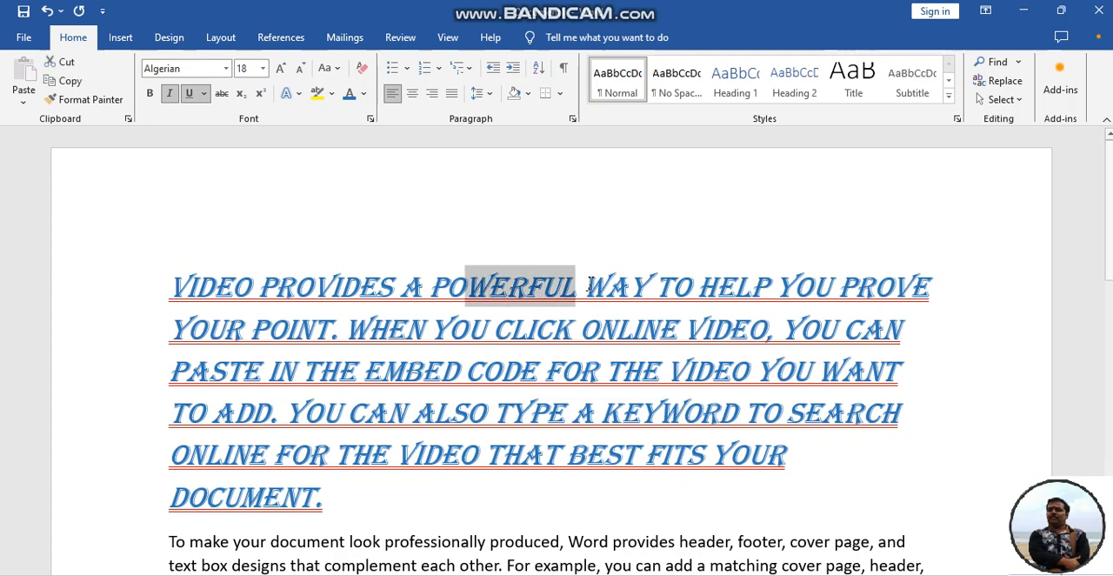
key("shift+Left")
key("shift+Left")
key("shift+Left")
key("shift+Left")
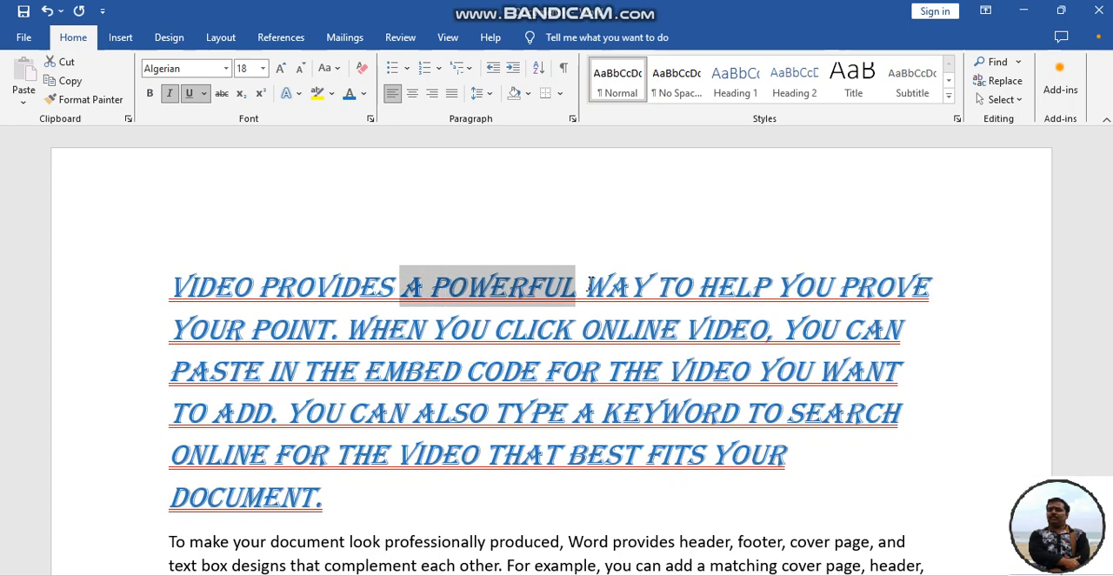
left_click(333, 94)
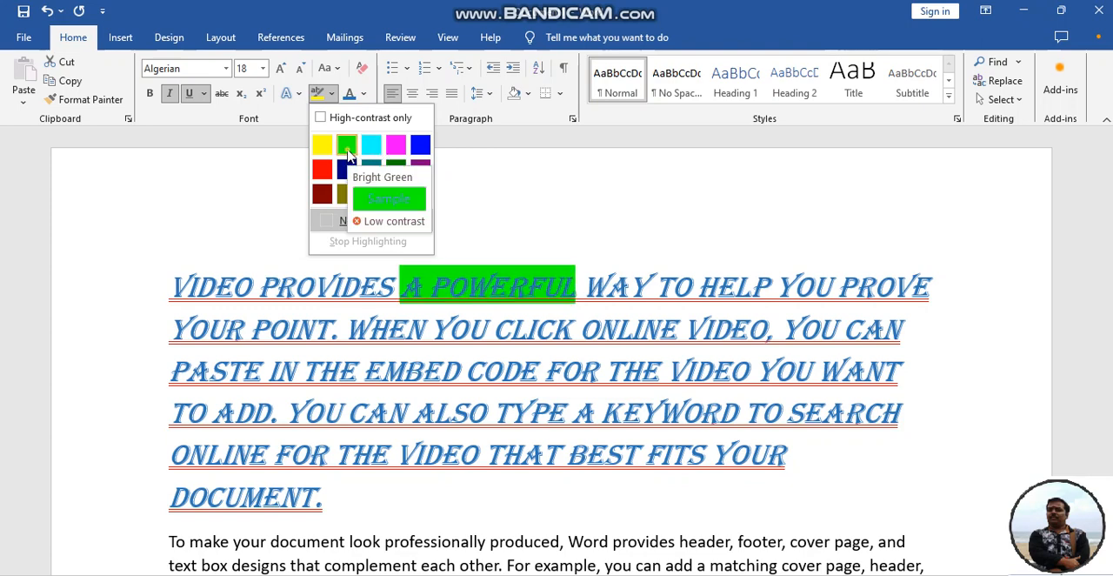
left_click(347, 147)
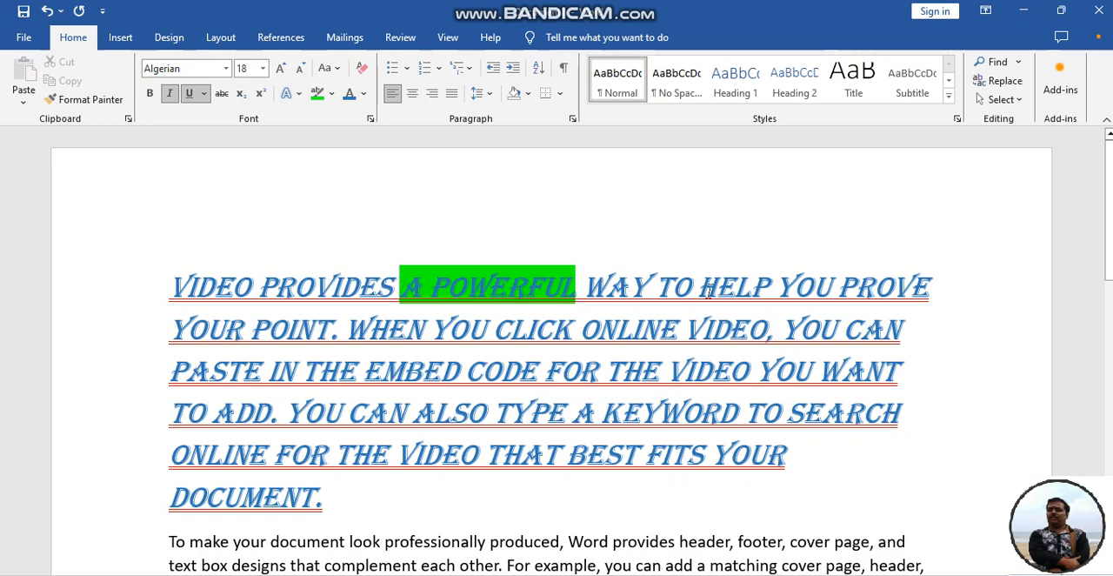
Reselect the highlighted words "a powerful" and remove their highlighting with No Color
key("shift+Right")
key("shift+Right")
key("shift+Right")
key("shift+Right")
key("shift+Right")
key("shift+Right")
key("shift+Right")
key("shift+Right")
key("shift+Right")
key("shift+Right")
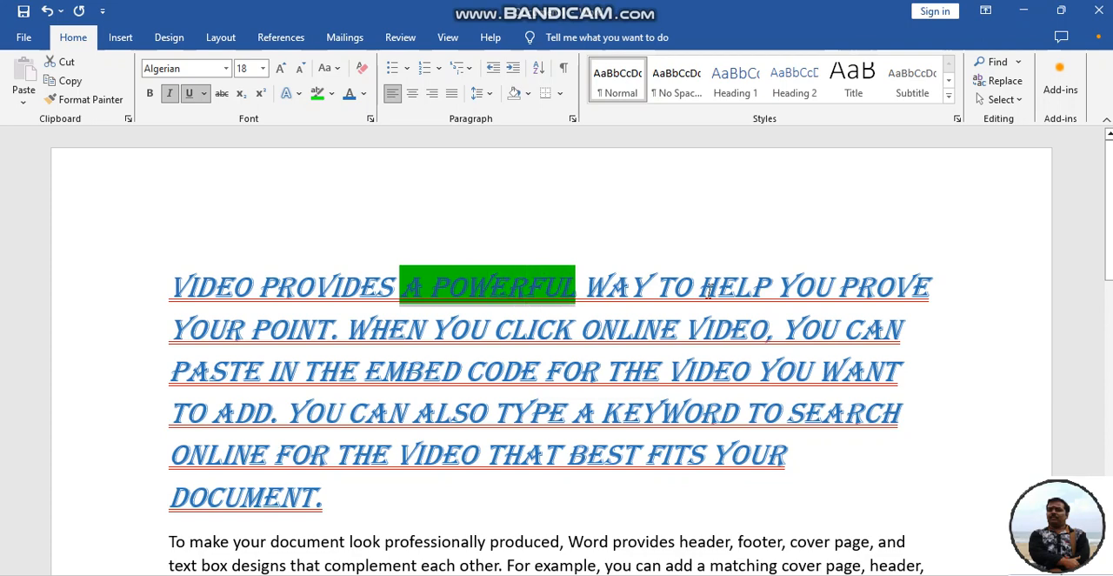
key("shift+Down")
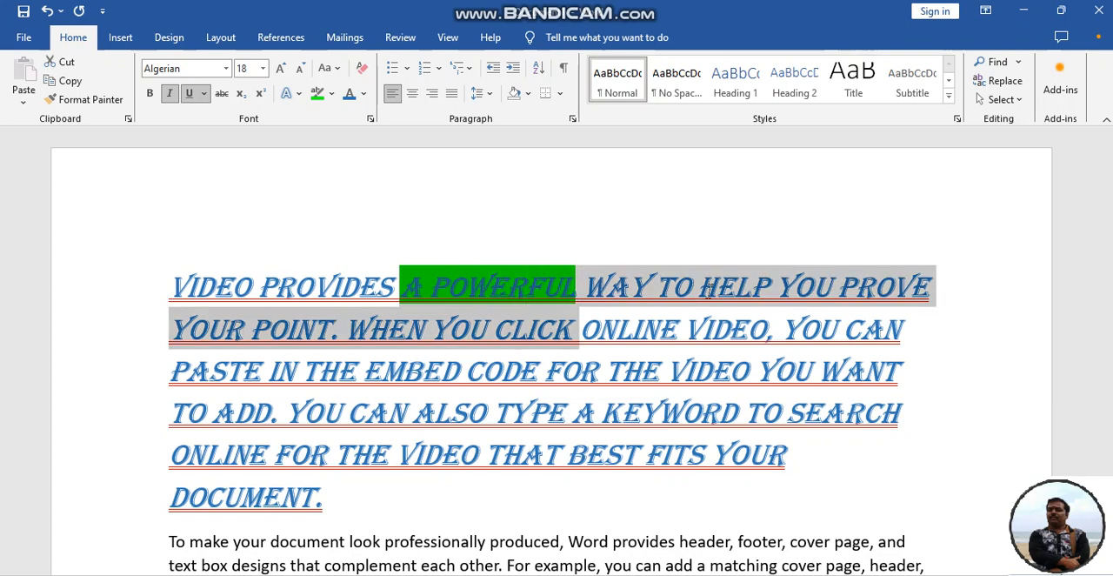
key("shift+Up")
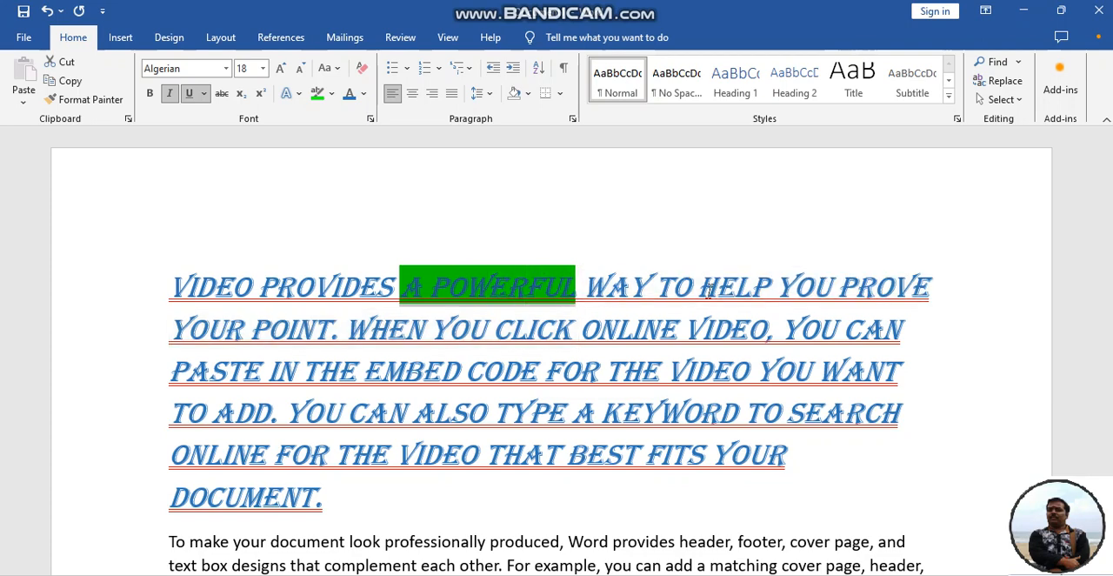
left_click(330, 94)
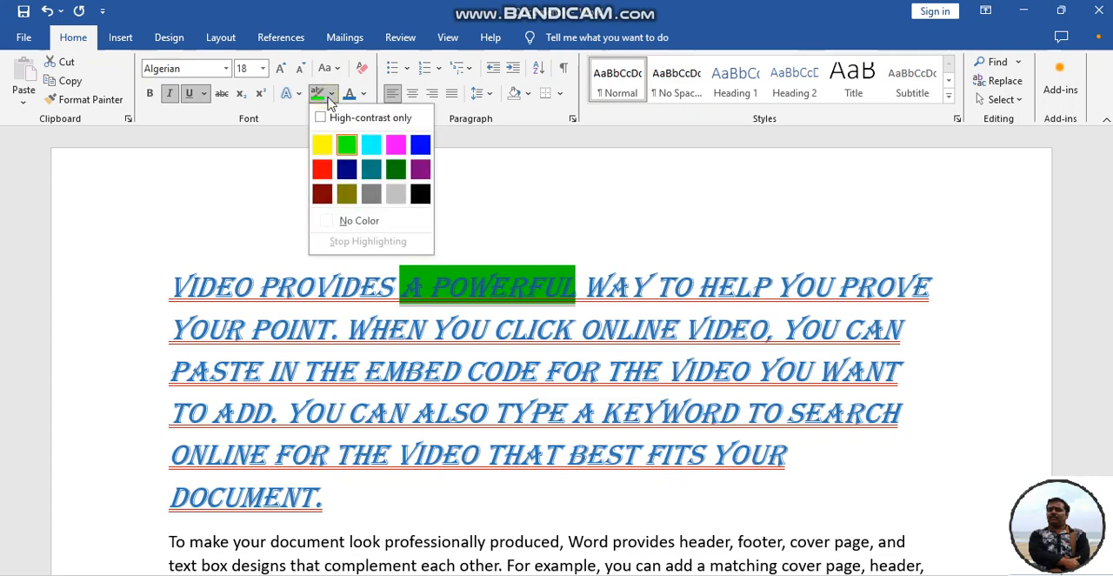
left_click(353, 225)
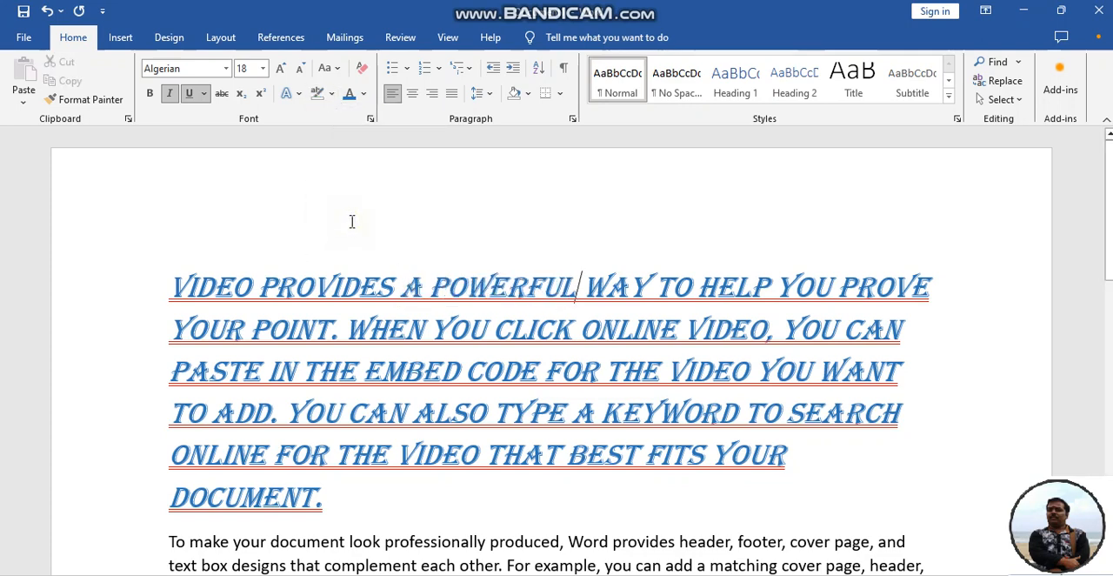